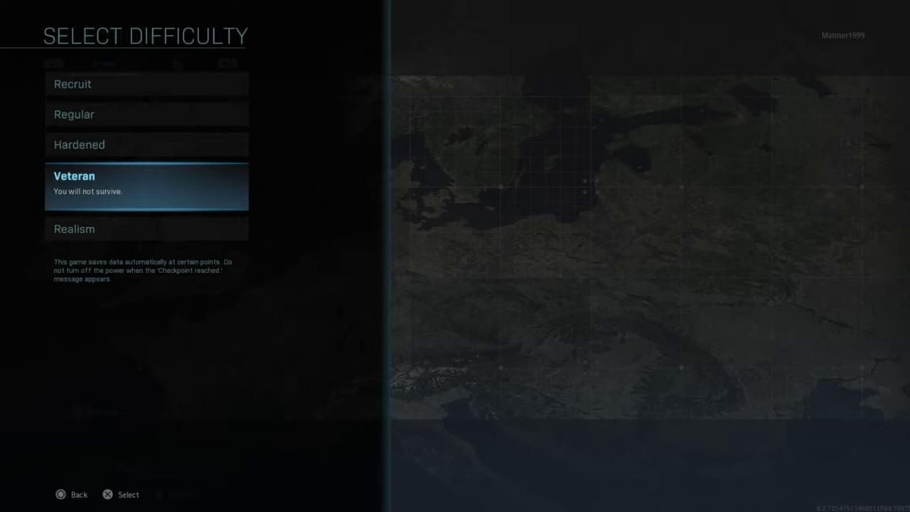
pyautogui.press('Down')
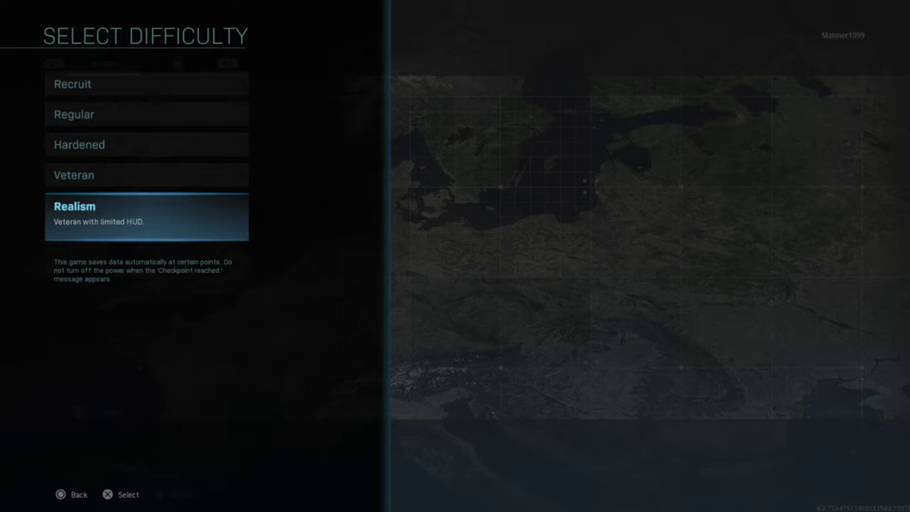
pyautogui.press('Up')
pyautogui.press('Up')
pyautogui.press('Up')
pyautogui.press('Up')
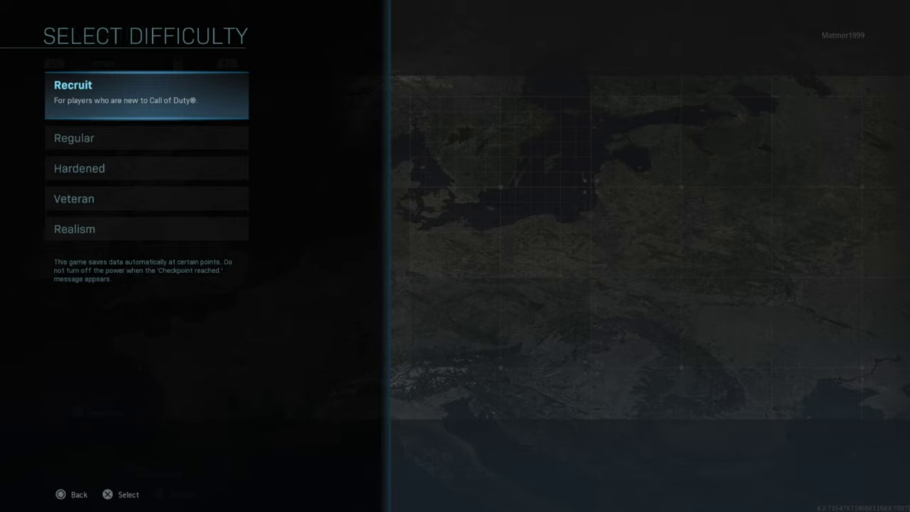
pyautogui.press('Down')
pyautogui.press('Down')
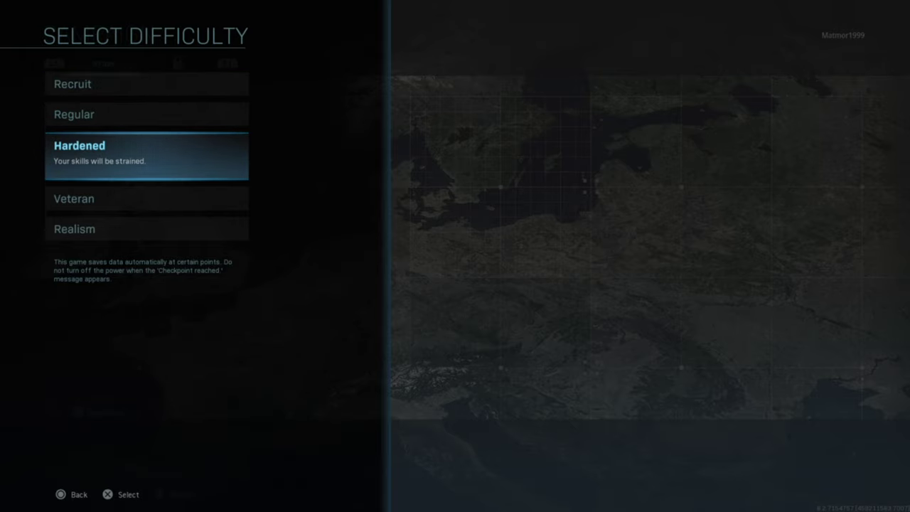
pyautogui.press('Up')
pyautogui.press('Up')
pyautogui.press('Down')
pyautogui.press('Down')
pyautogui.press('Down')
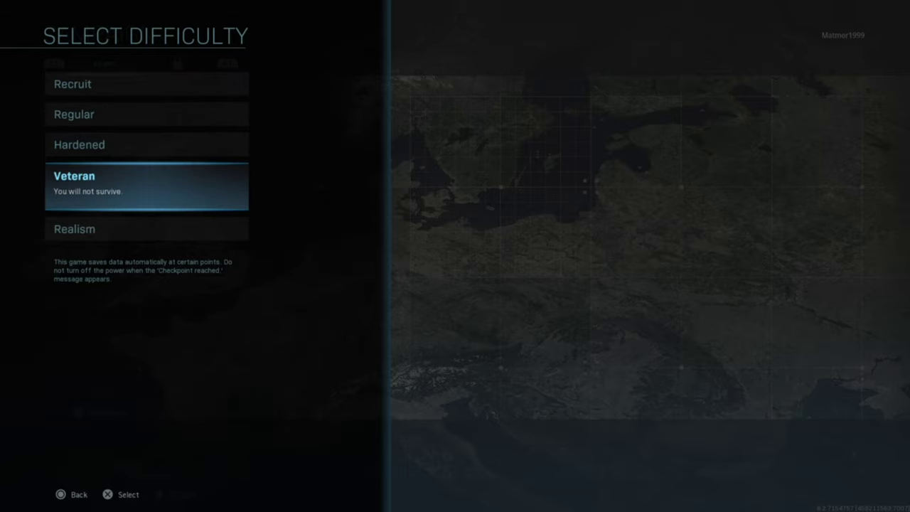
pyautogui.press('Down')
pyautogui.press('Up')
pyautogui.press('Down')
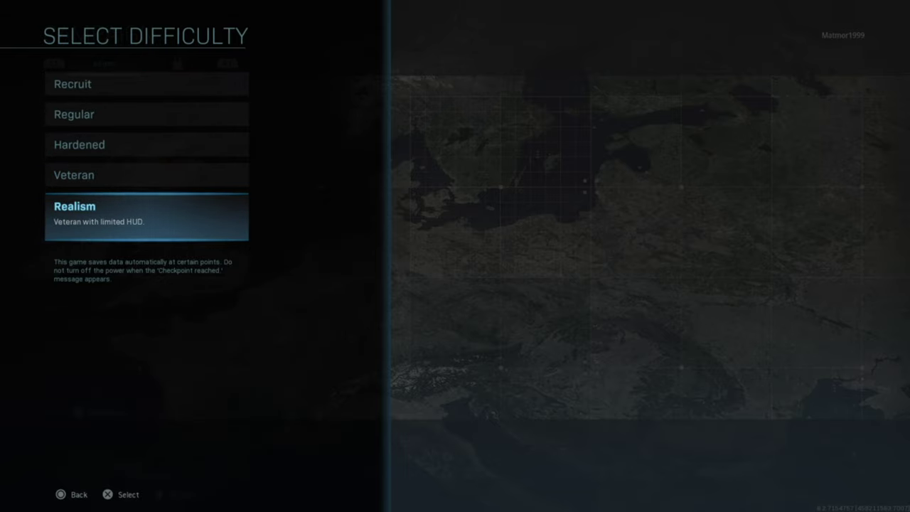
pyautogui.press('Up')
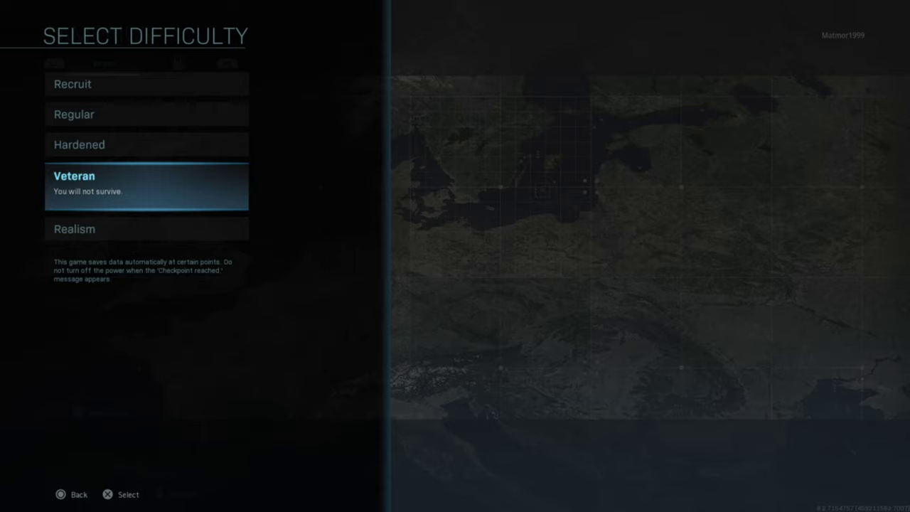
pyautogui.press('Up')
pyautogui.press('Up')
pyautogui.press('Up')
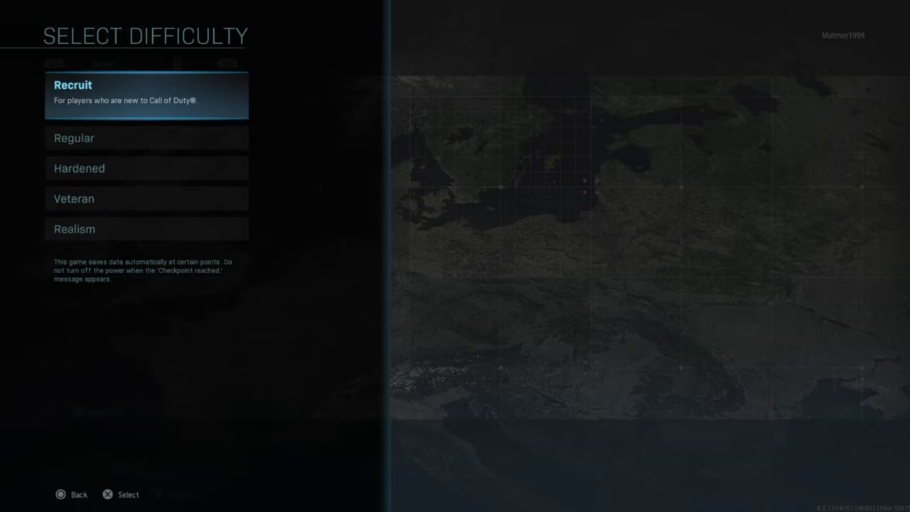
pyautogui.press('Down')
pyautogui.press('Down')
pyautogui.press('Down')
pyautogui.press('Down')
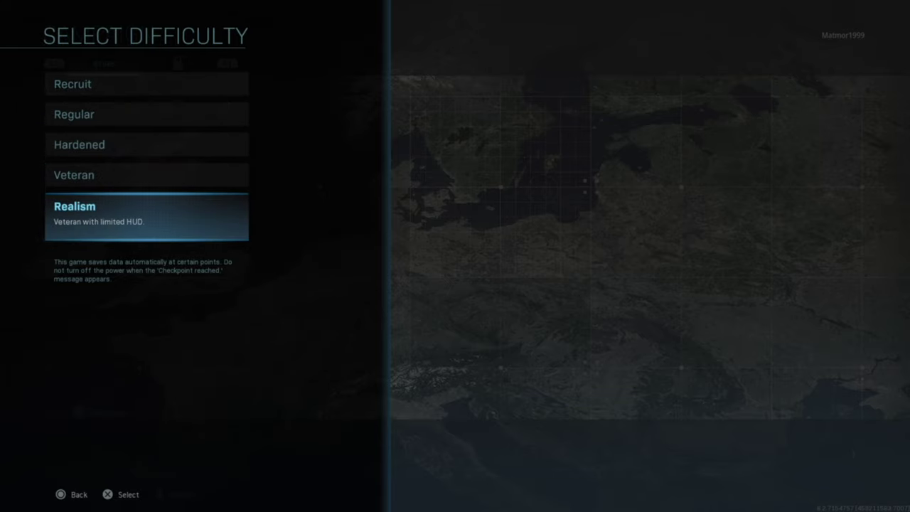
pyautogui.press('Up')
pyautogui.press('Up')
pyautogui.press('Up')
pyautogui.press('Up')
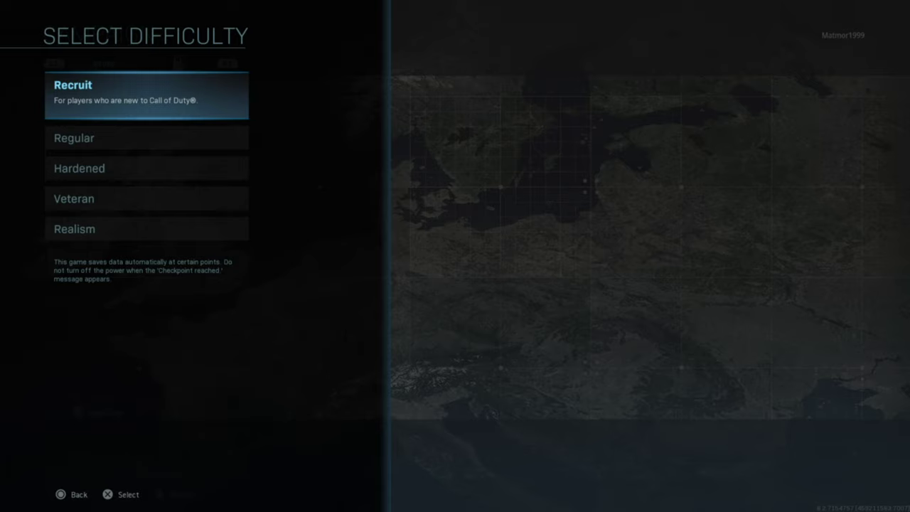
pyautogui.press('Down')
pyautogui.press('Down')
pyautogui.press('Down')
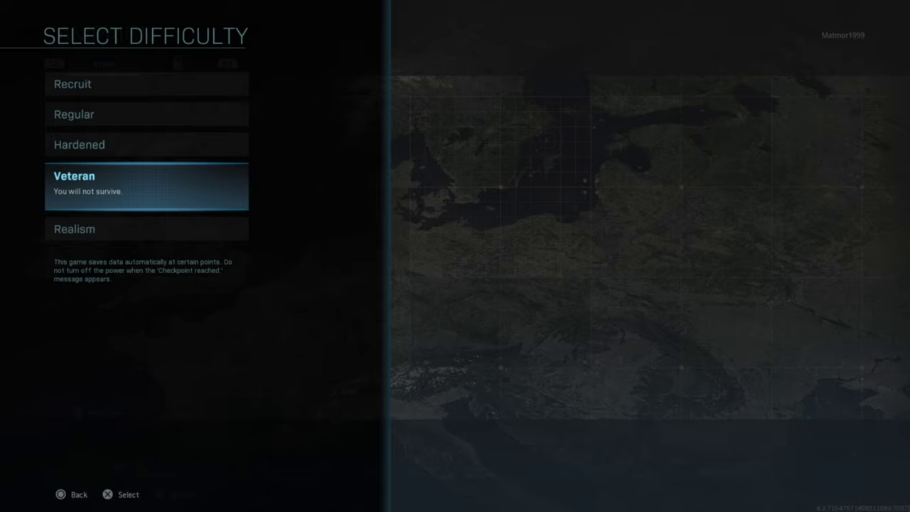
pyautogui.press('Down')
pyautogui.press('Up')
pyautogui.press('Down')
pyautogui.press('Up')
pyautogui.press('Down')
pyautogui.press('Up')
pyautogui.press('Down')
pyautogui.press('Up')
pyautogui.press('Down')
pyautogui.press('Up')
pyautogui.press('Down')
pyautogui.press('Up')
pyautogui.press('Down')
pyautogui.press('Up')
pyautogui.press('Up')
pyautogui.press('Up')
pyautogui.press('Up')
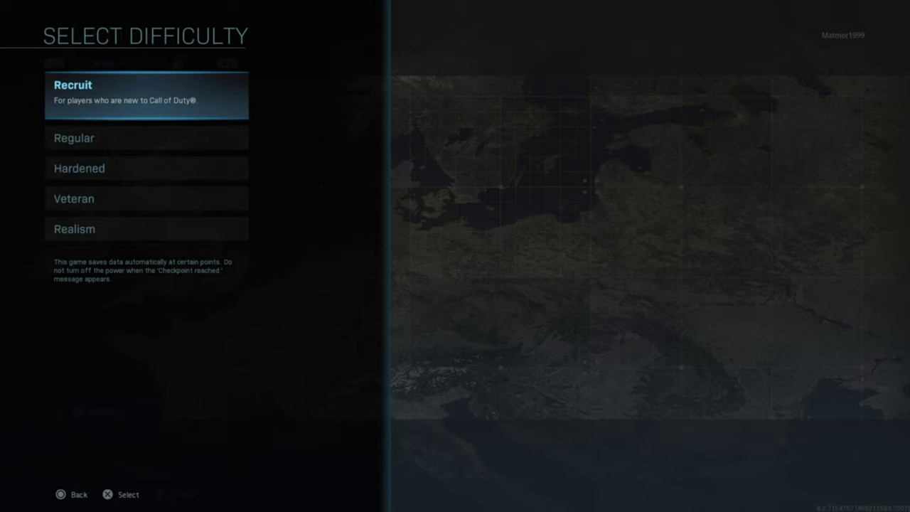
pyautogui.press('Down')
pyautogui.press('Down')
pyautogui.press('Down')
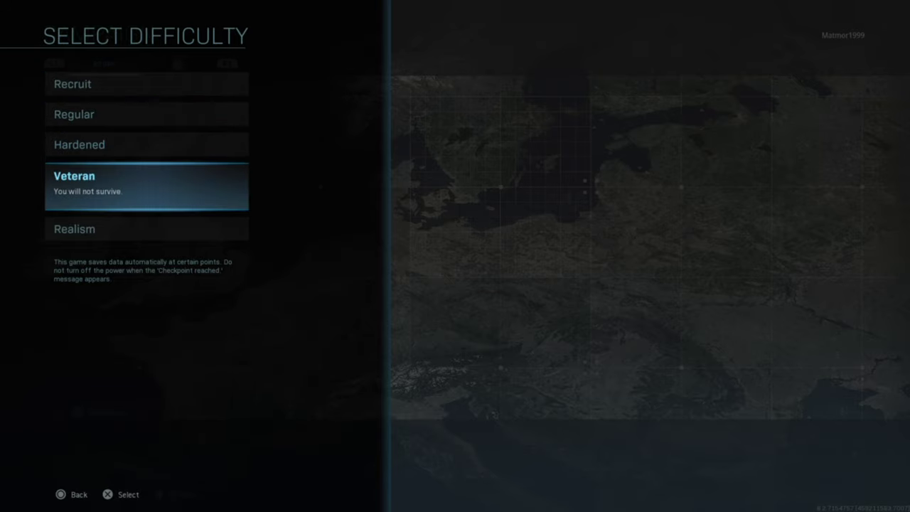